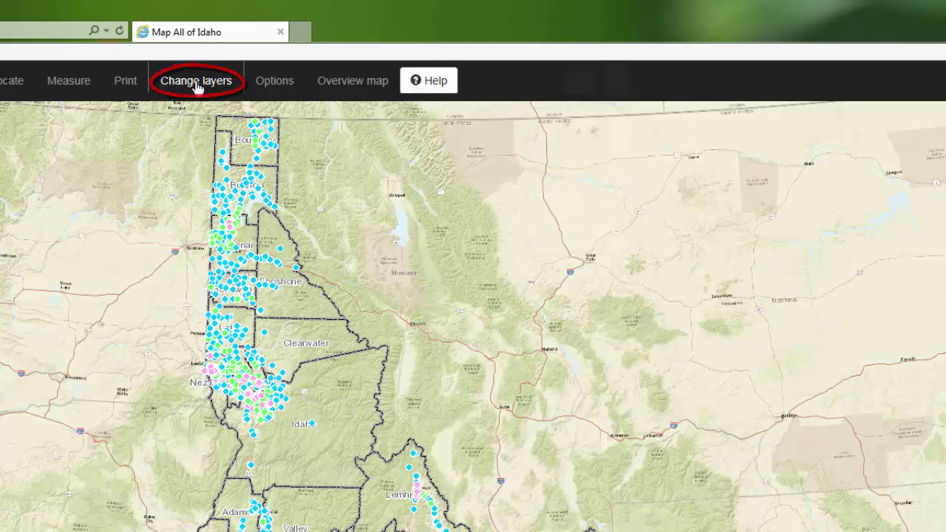
- Check the EDMS well colour legend, then zoom the map in on the Boise area
left_click(197, 87)
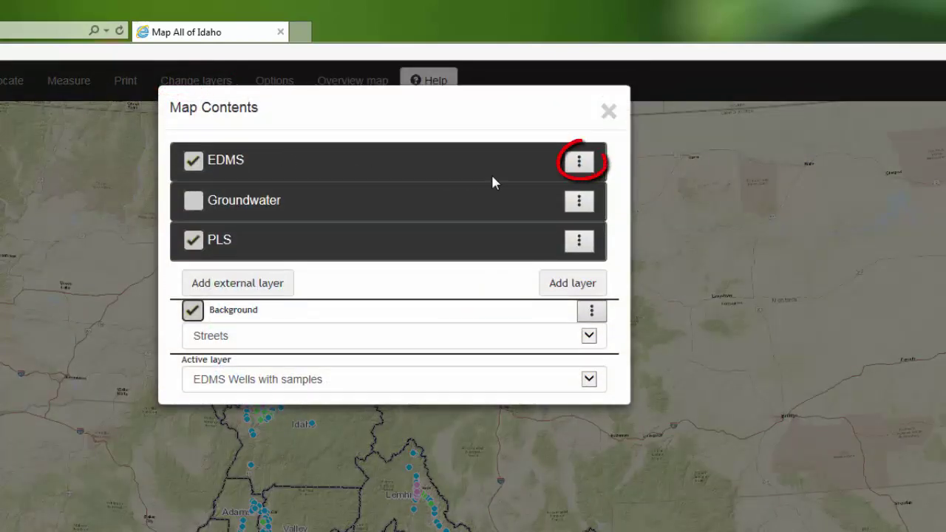
left_click(581, 164)
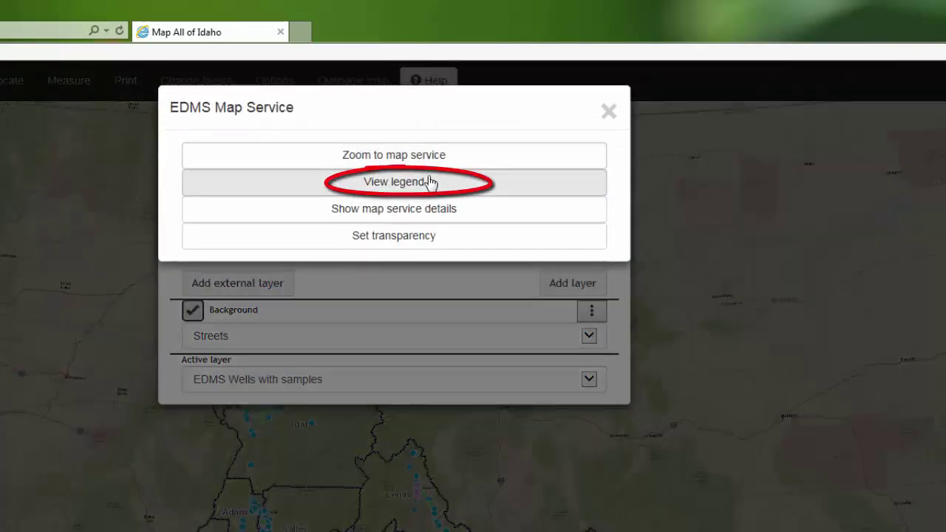
left_click(429, 181)
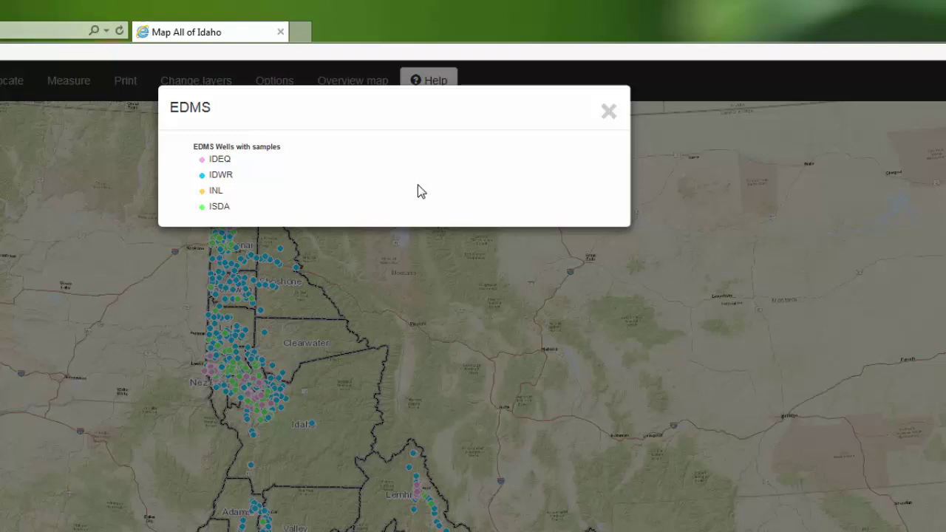
left_click(50, 477)
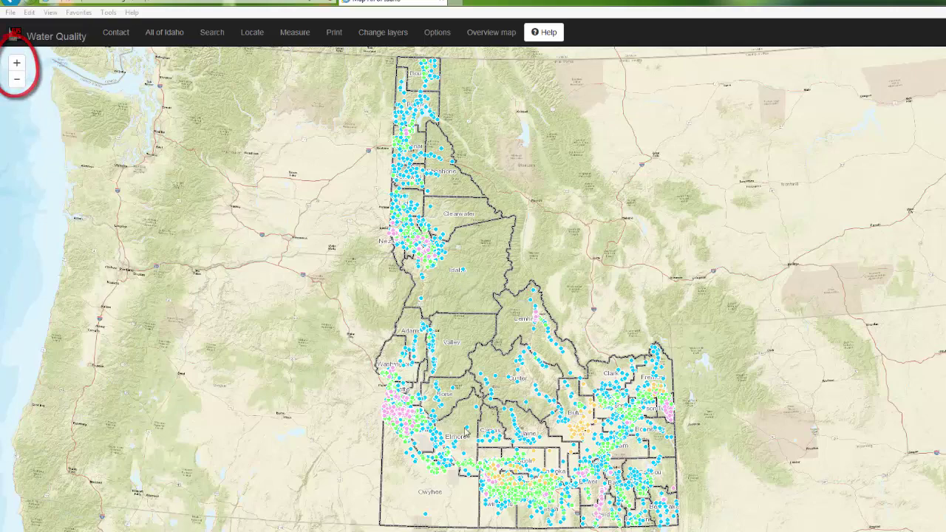
left_click_drag(397, 400, 460, 442)
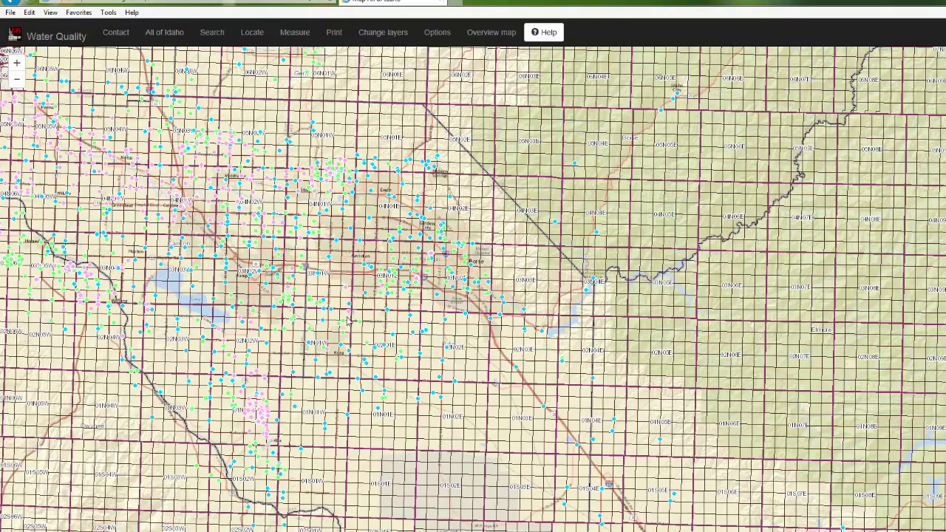
left_click(252, 33)
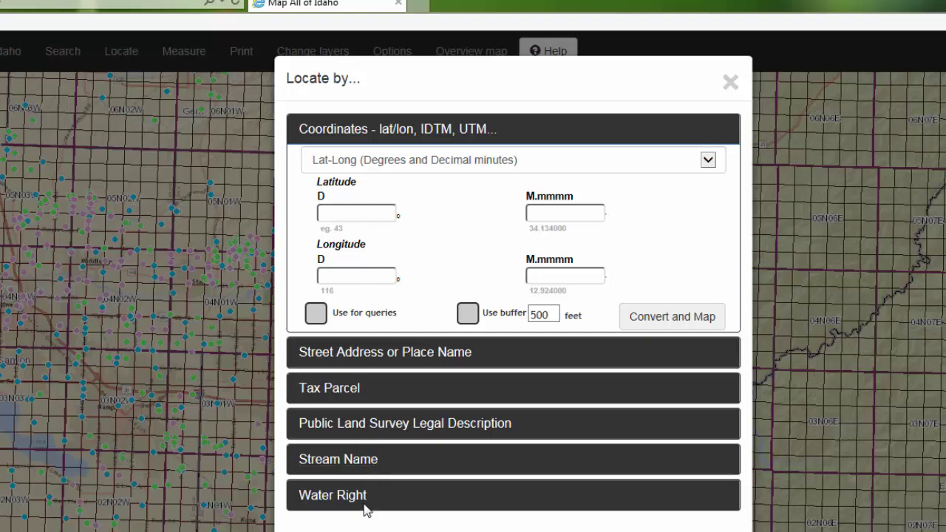
left_click(313, 53)
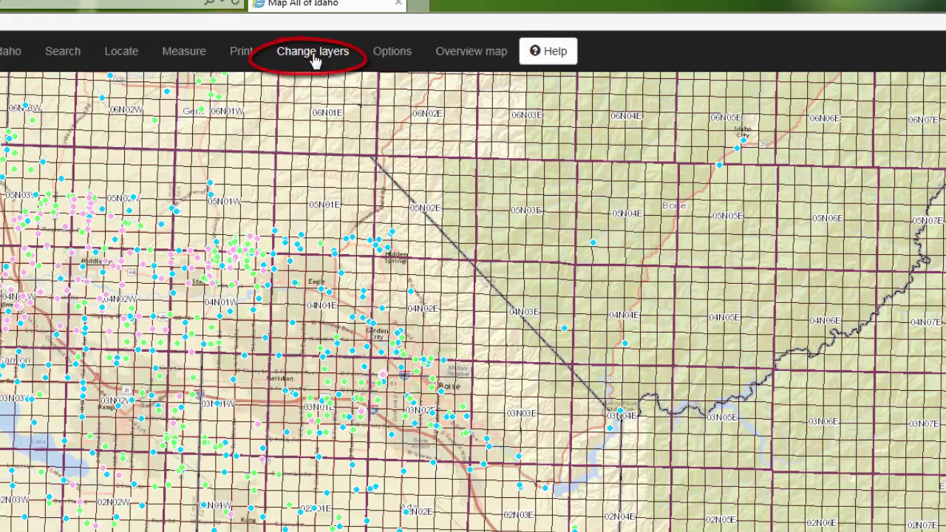
- Switch the Background basemap off and back on, then list its basemap choices
left_click(314, 59)
left_click(310, 286)
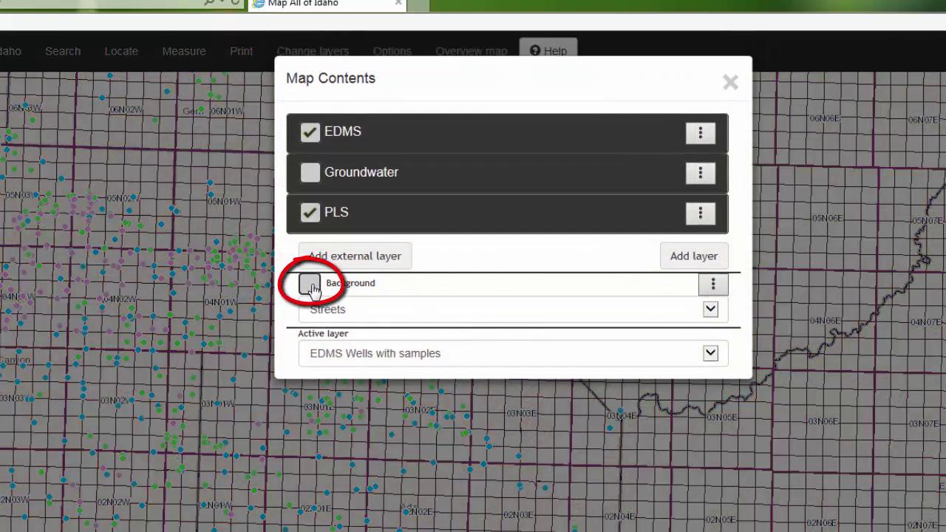
left_click(311, 285)
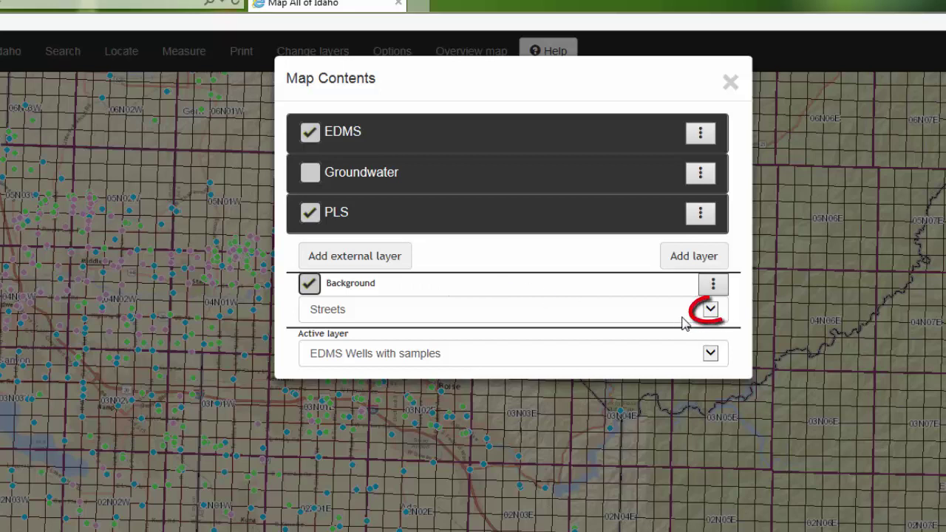
left_click(709, 311)
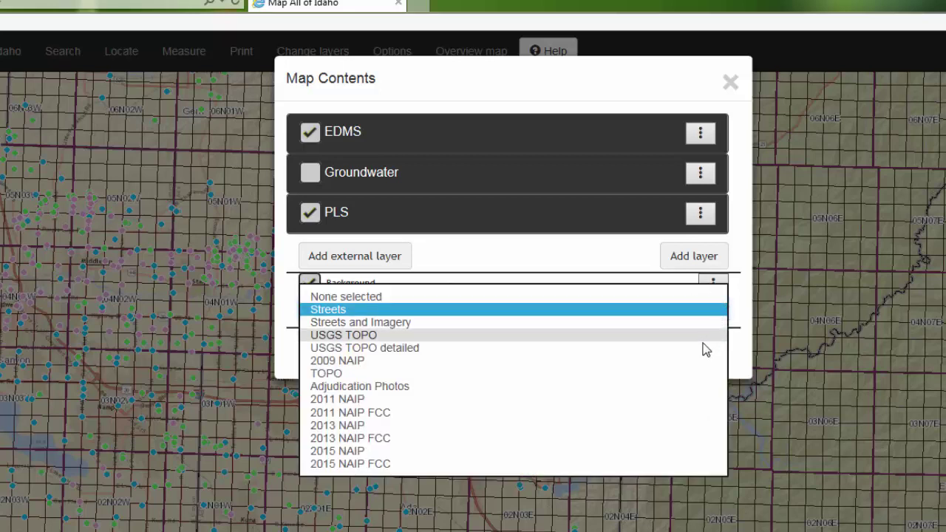
- Keep the Streets basemap and open water quality records for well 02N 01E 01BCBC1
left_click(661, 312)
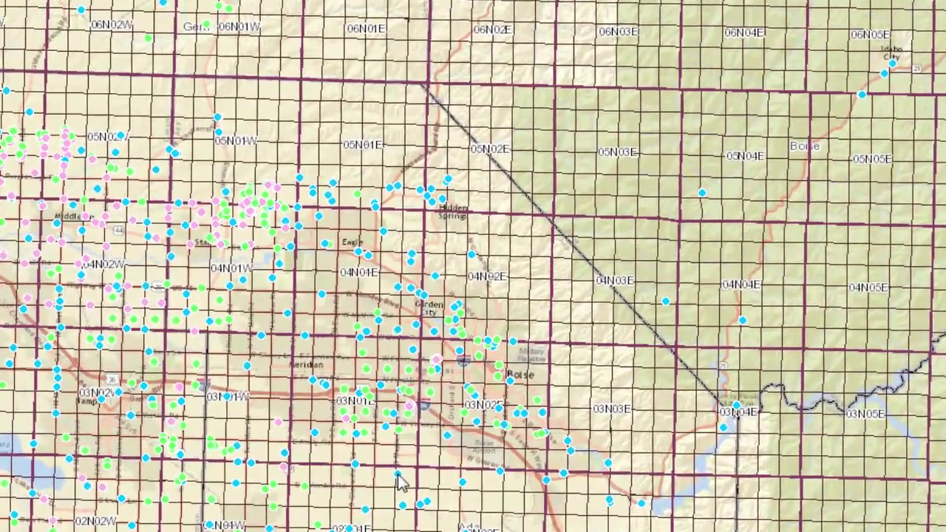
left_click(388, 474)
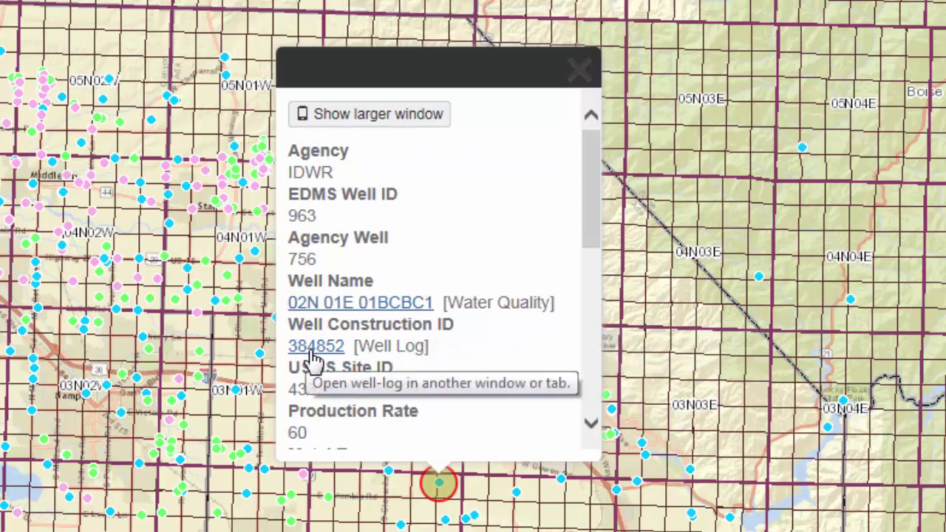
left_click(429, 303)
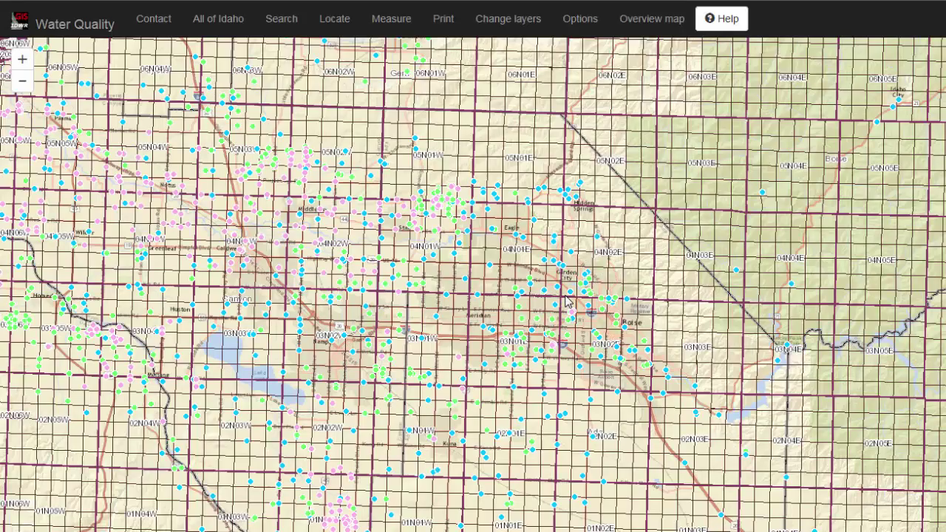
- Search the EDMS Wells with samples layer for well name ISDA-5201201
left_click(282, 22)
left_click(880, 142)
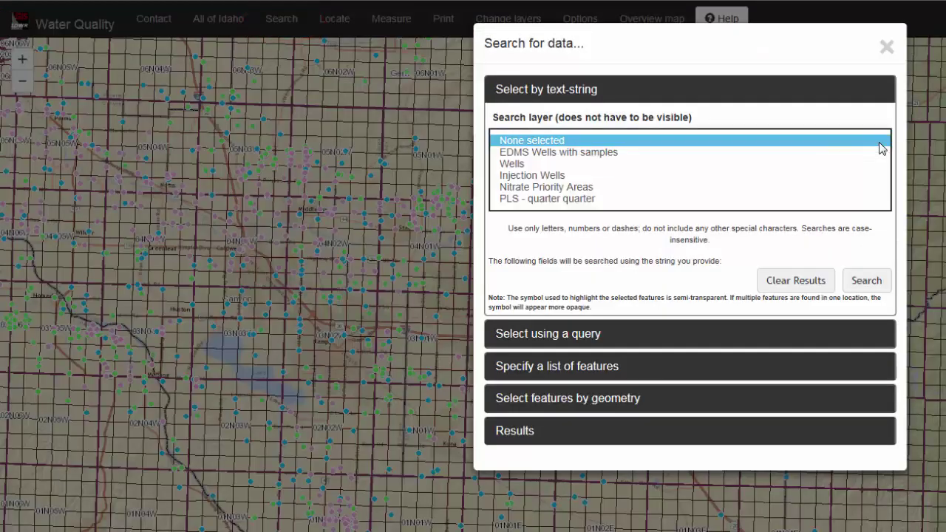
left_click(861, 154)
left_click(632, 184)
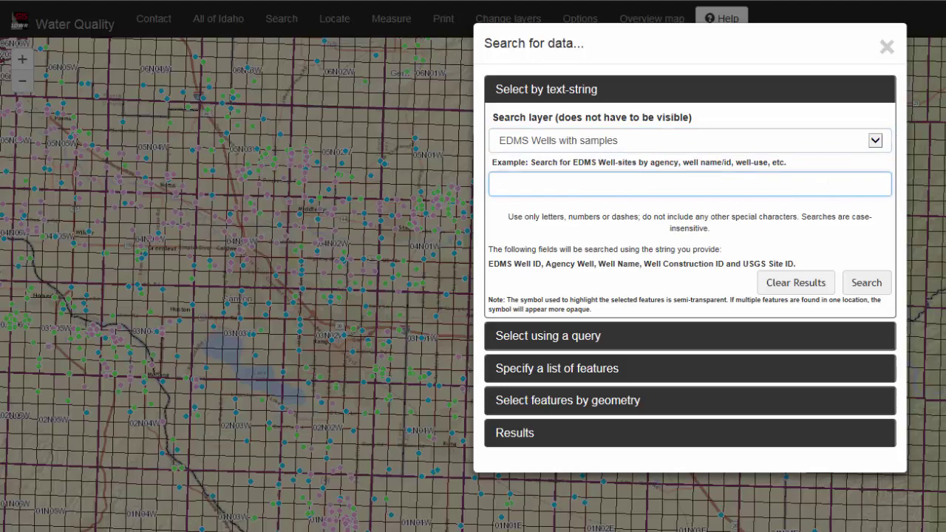
type("ISDA-5201201")
left_click(866, 282)
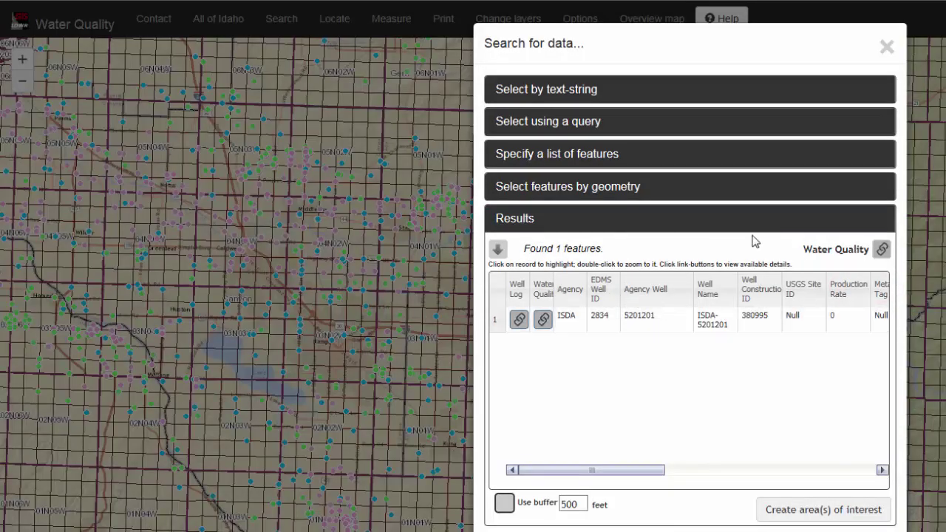
- Query EDMS Wells with samples by Well Name for ISDA-5201201, ISDA-5200801 and ISDA-8800301
left_click(536, 121)
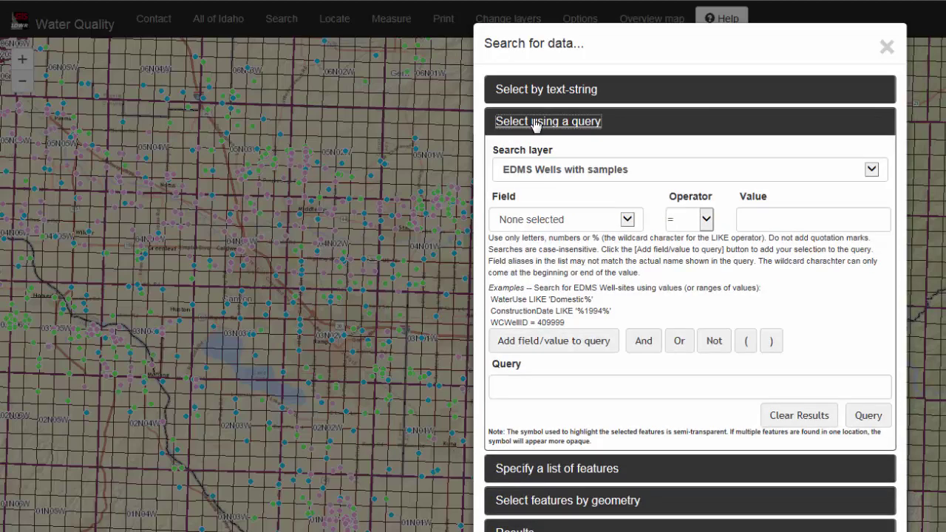
left_click(535, 122)
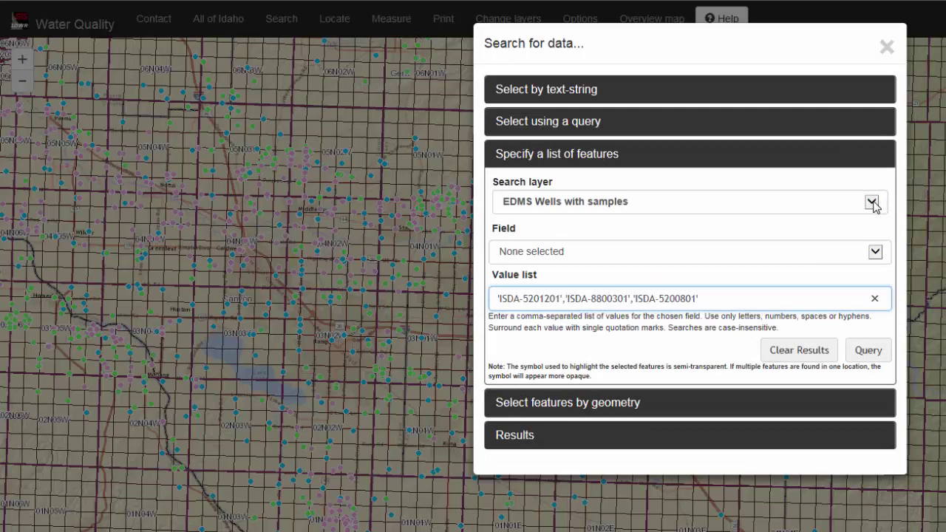
left_click(872, 203)
left_click(873, 202)
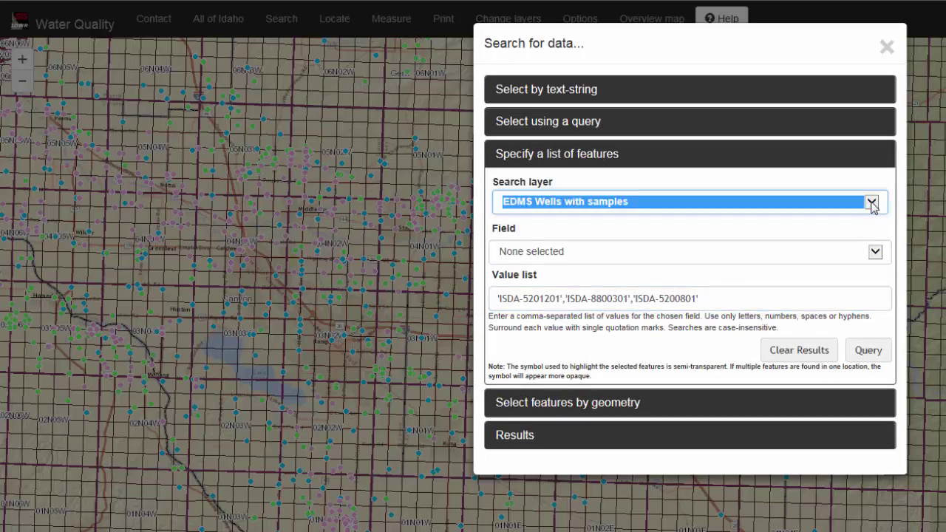
left_click(875, 253)
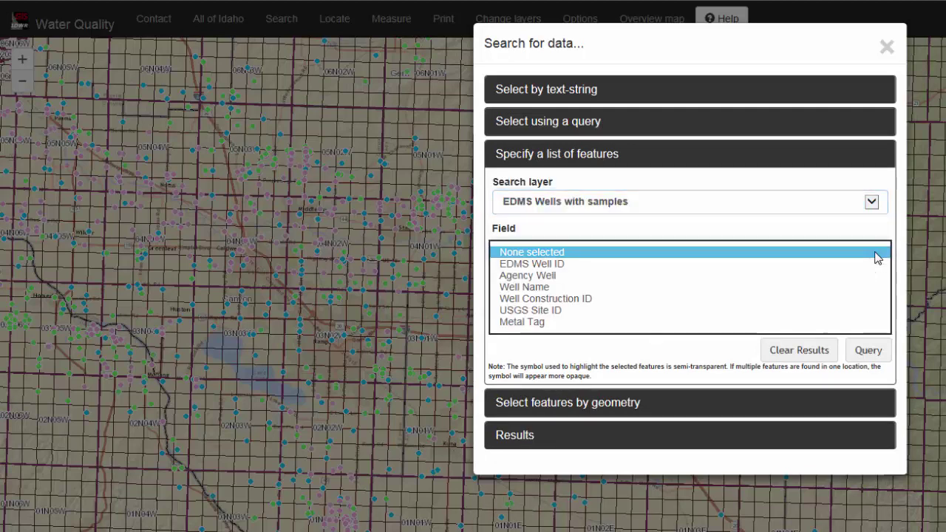
left_click(860, 286)
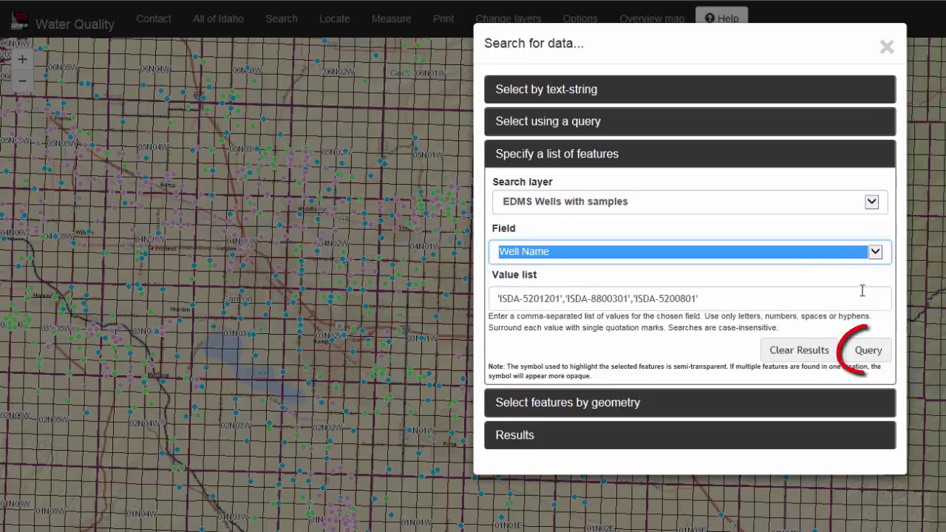
left_click(868, 350)
- Highlight each of the three found wells in turn, then show the select-by-geometry options
left_click_drag(809, 132, 826, 129)
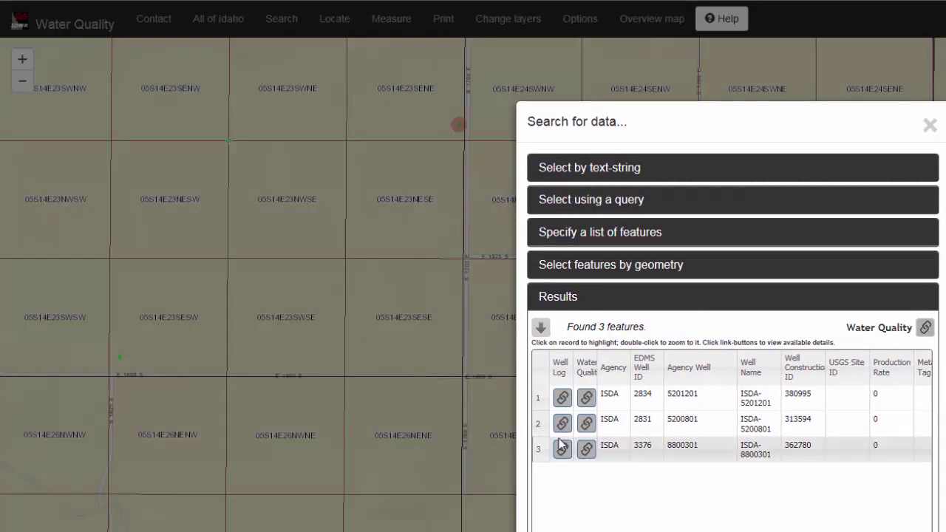
left_click(540, 403)
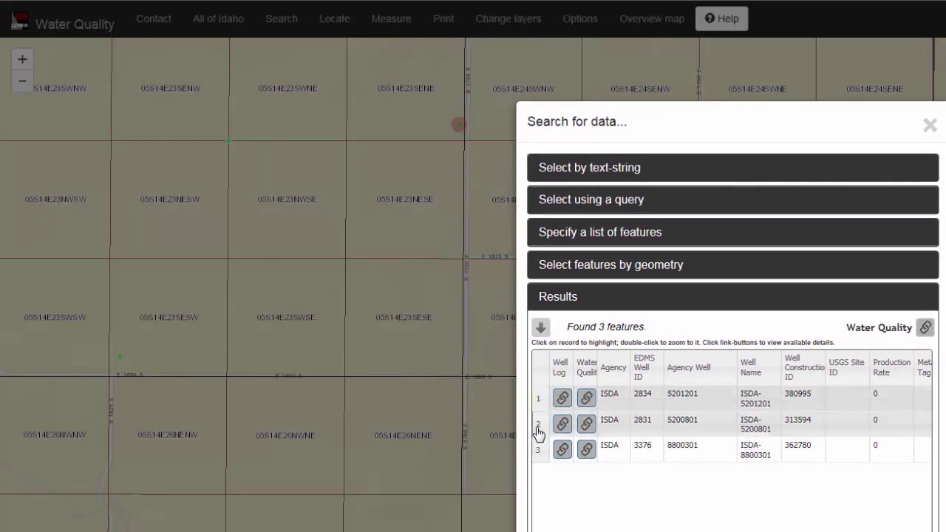
left_click(539, 429)
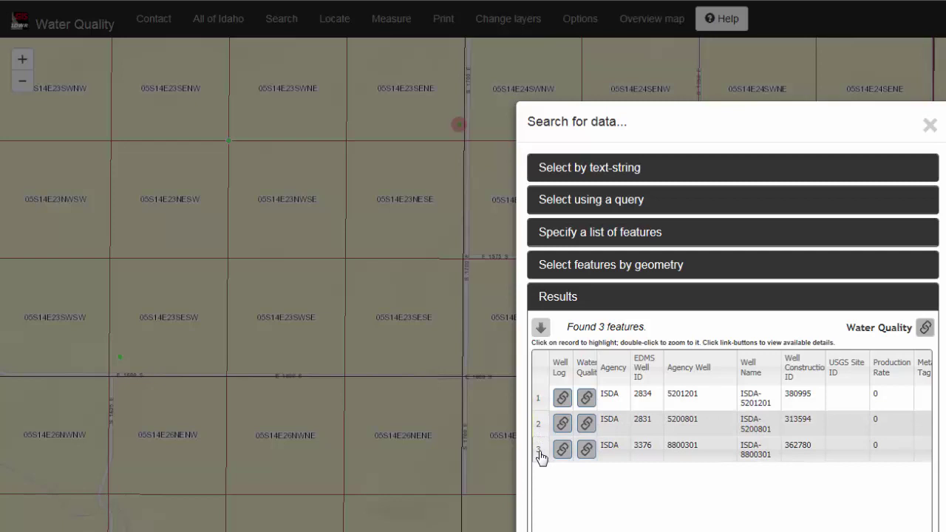
left_click(540, 456)
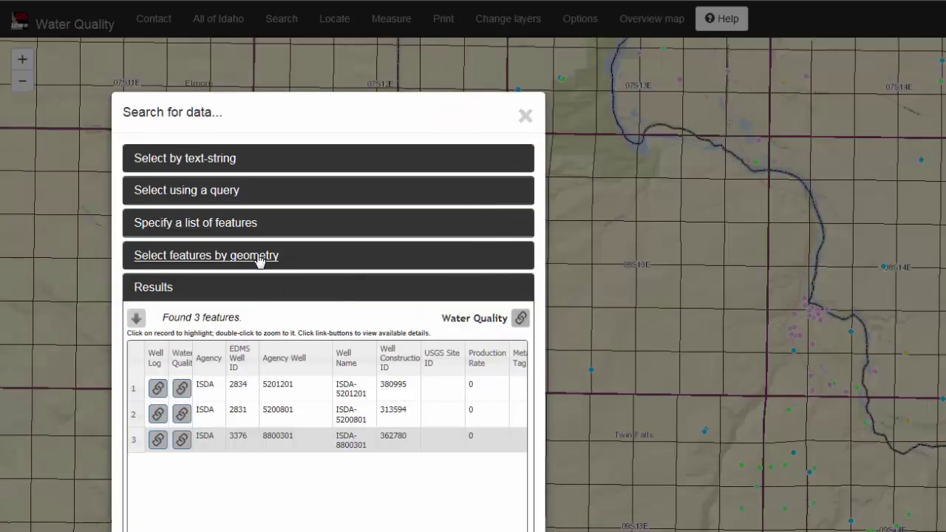
left_click(259, 258)
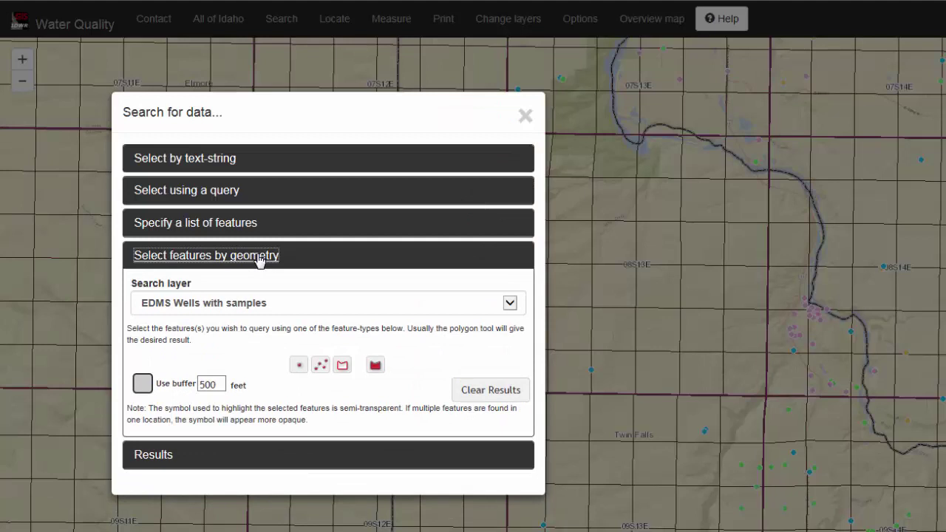
- Draw a selection polygon east of Twin Falls, capturing 18 wells
left_click(343, 366)
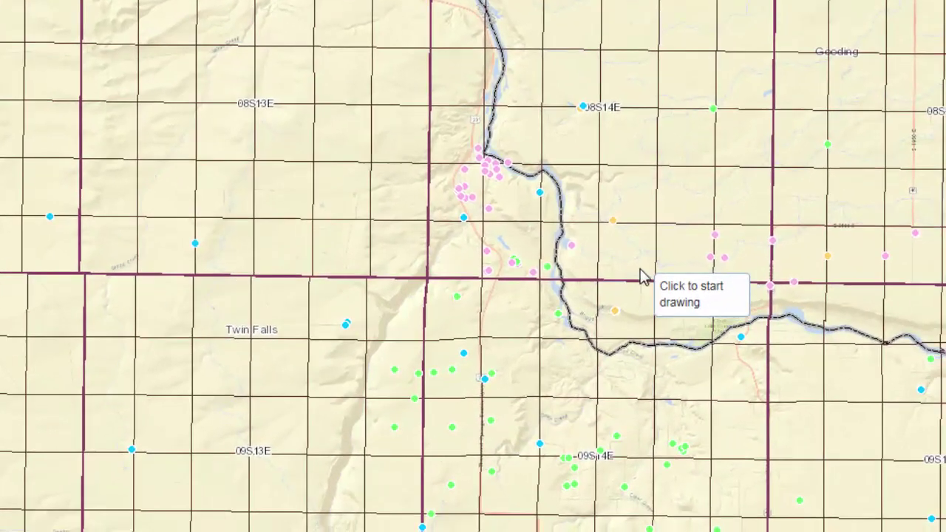
left_click(713, 284)
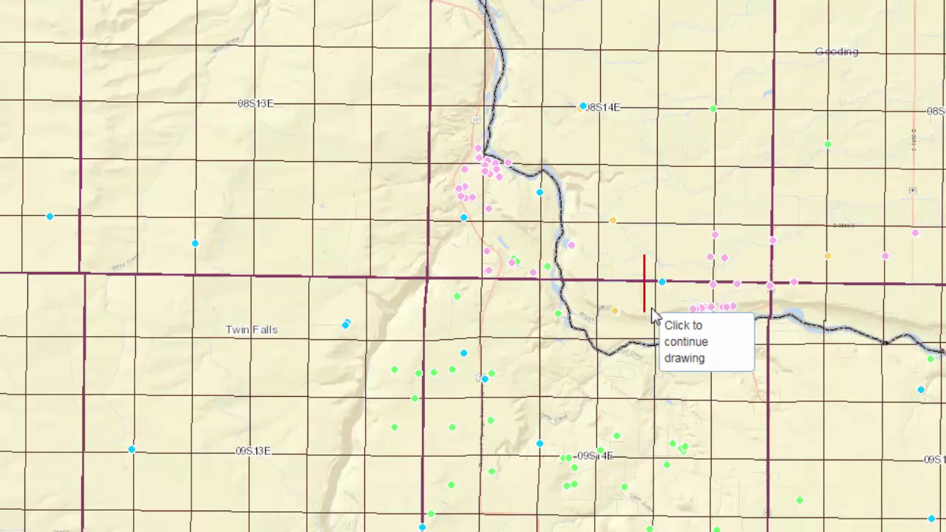
left_click(644, 314)
left_click(709, 325)
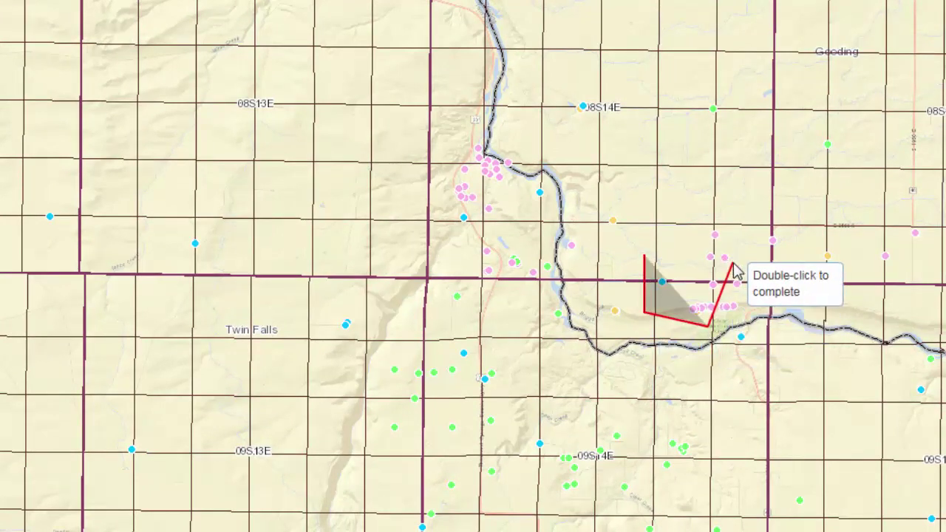
double_click(724, 227)
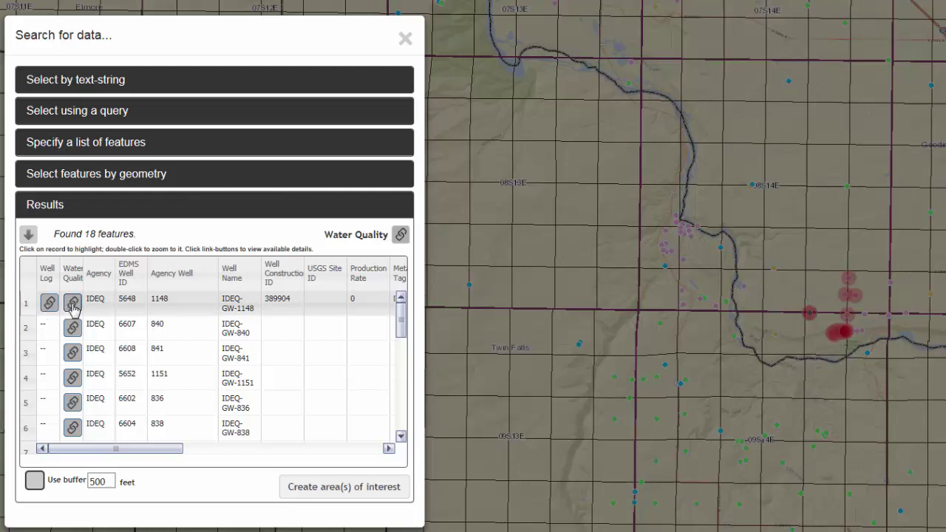
- Send the selected wells to EDMS water quality and select the characteristics page URL
left_click(399, 236)
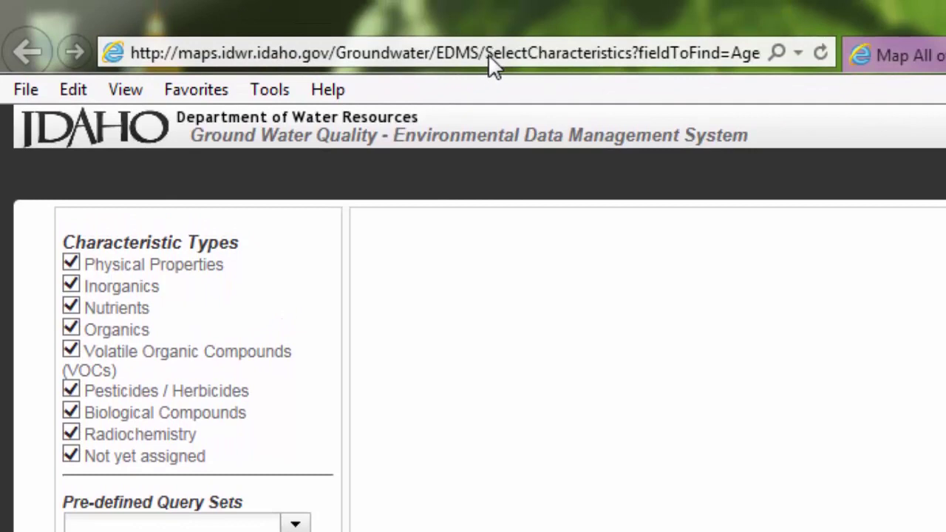
left_click(488, 54)
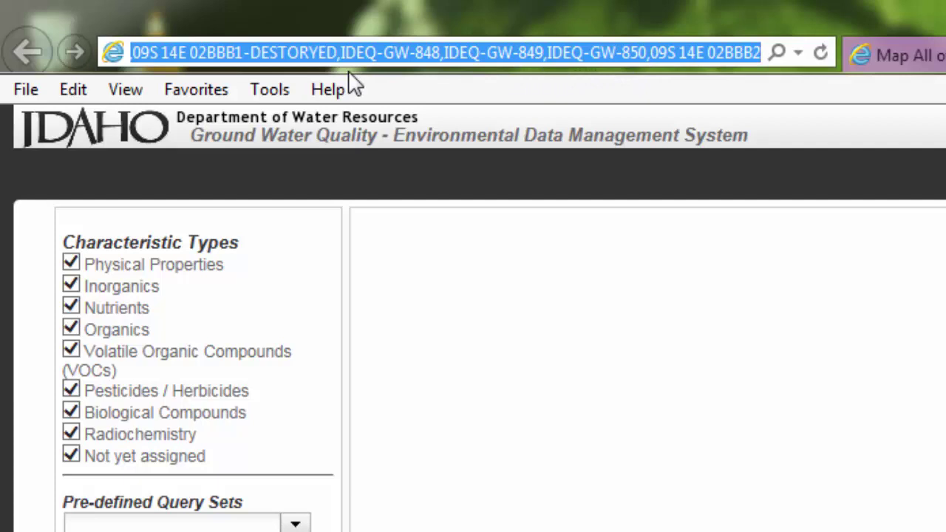
key("alt+Tab")
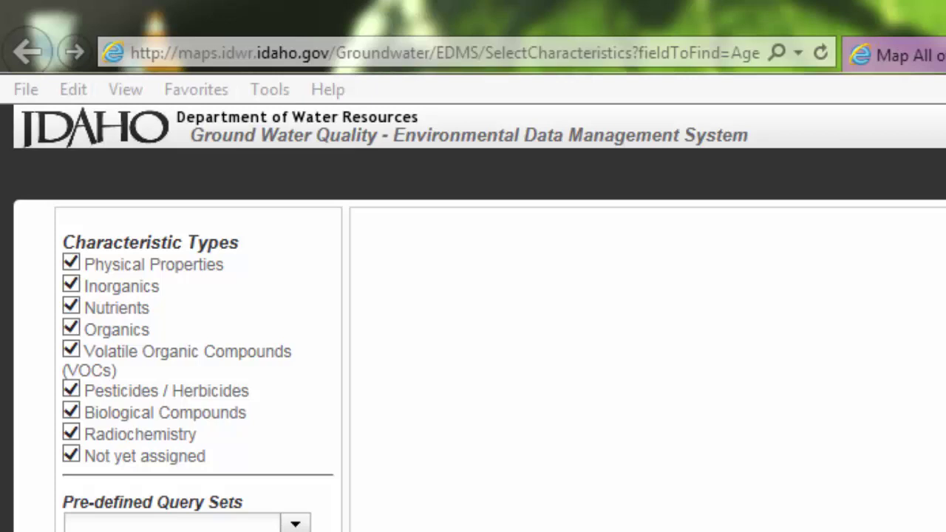
key("alt+Tab")
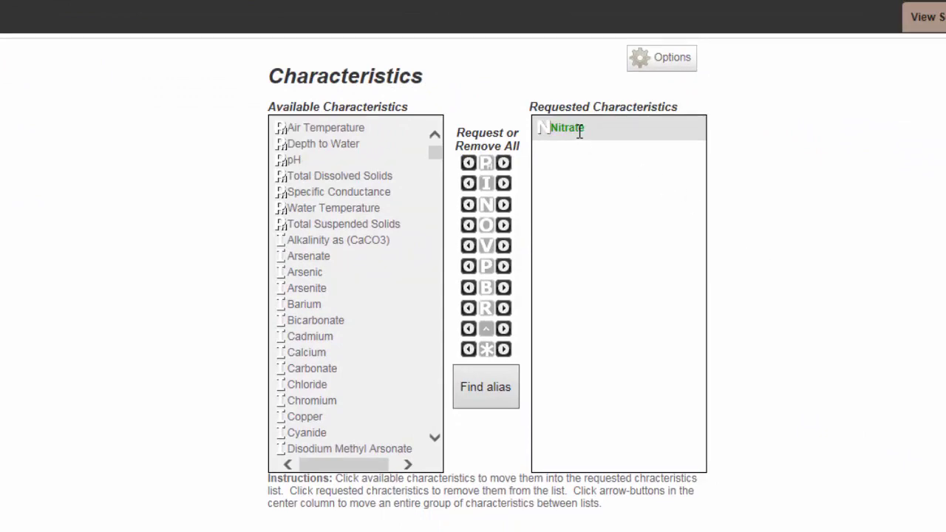
- Add pH and all Physical Properties to the request; add then remove Pesticides and Herbicides
mouse_move(433, 157)
left_mouse_down()
mouse_move(437, 352)
mouse_move(440, 152)
left_mouse_up()
left_click(295, 160)
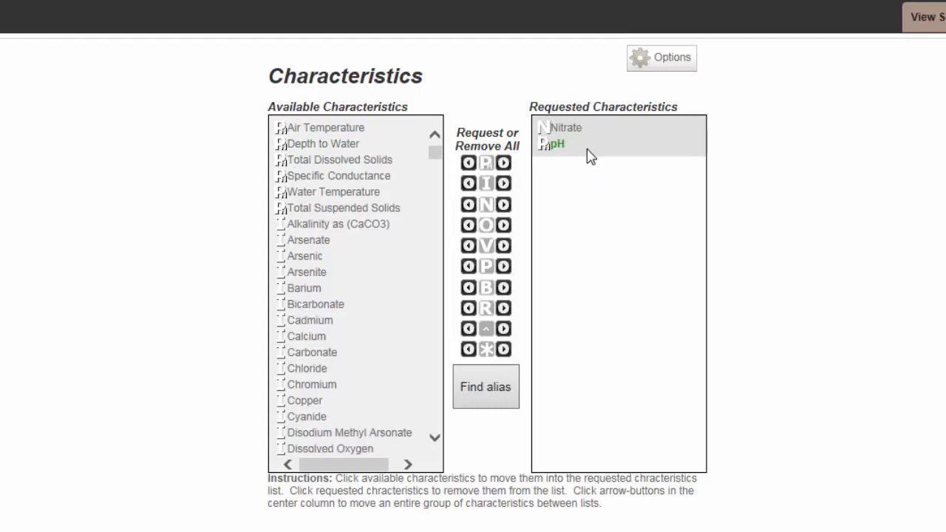
left_click(504, 163)
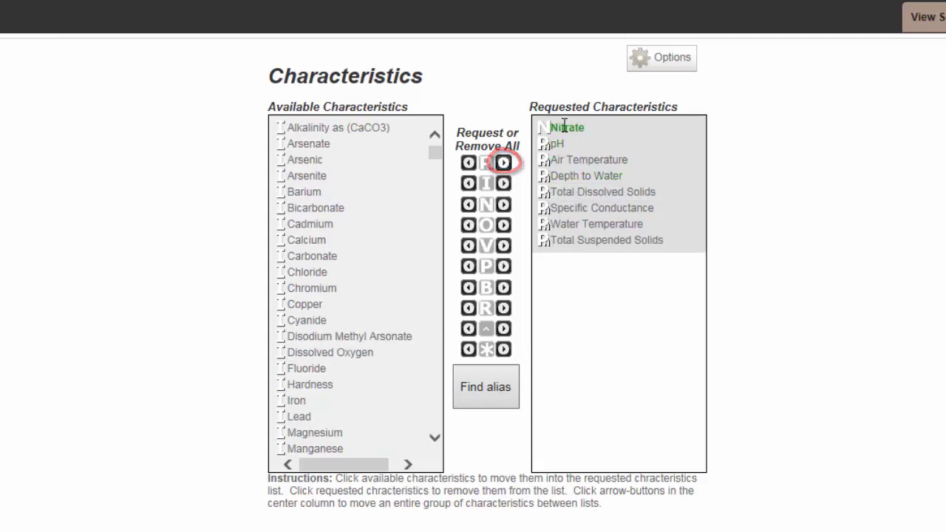
left_click(502, 266)
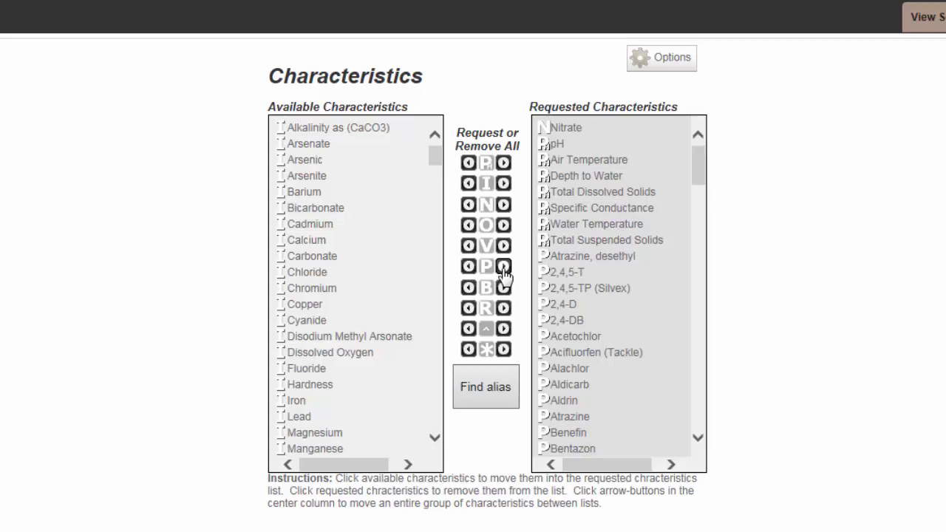
left_click(468, 266)
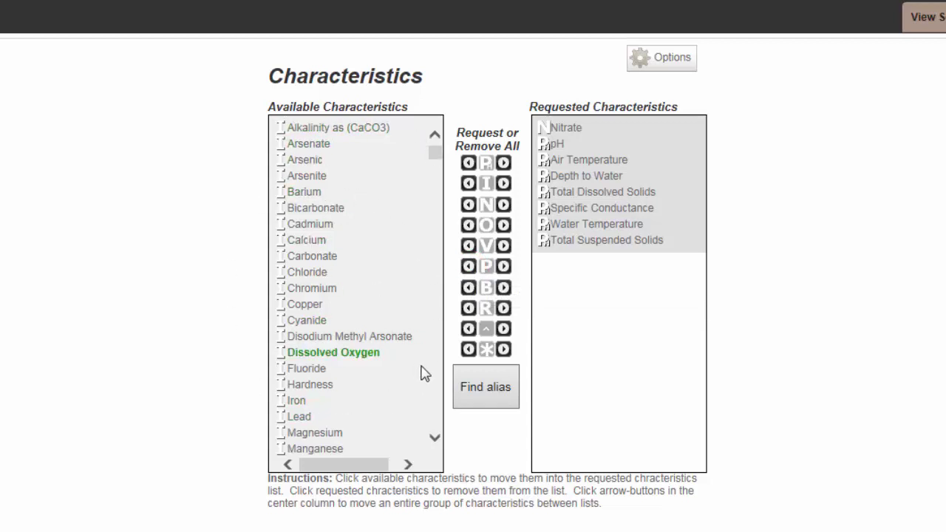
left_click(488, 388)
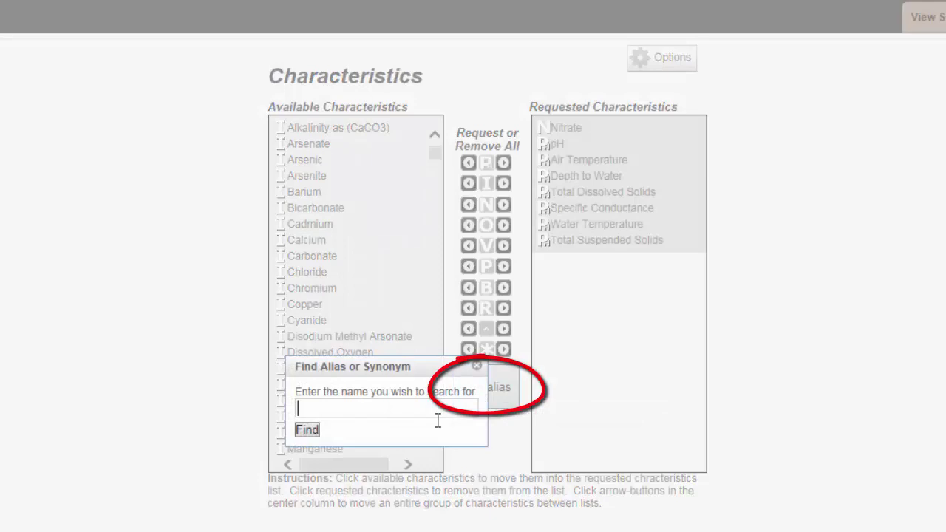
type("perc")
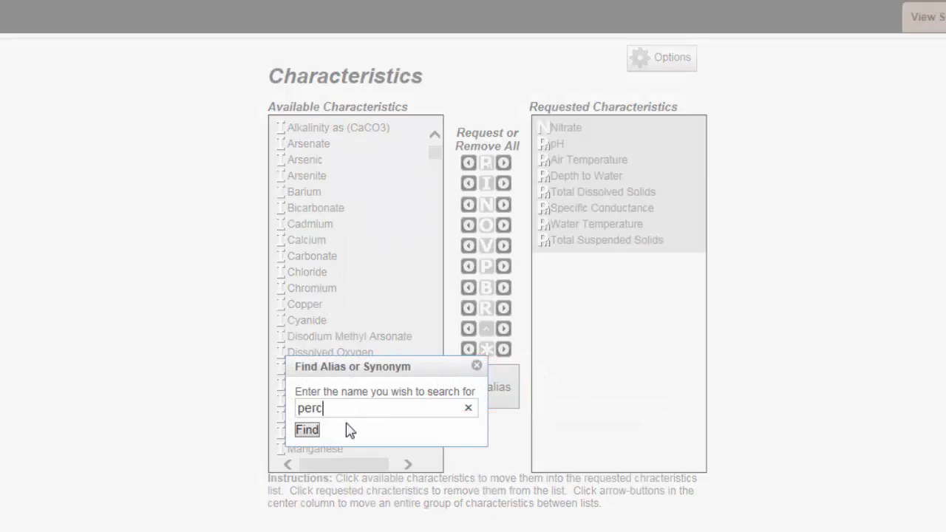
left_click(307, 429)
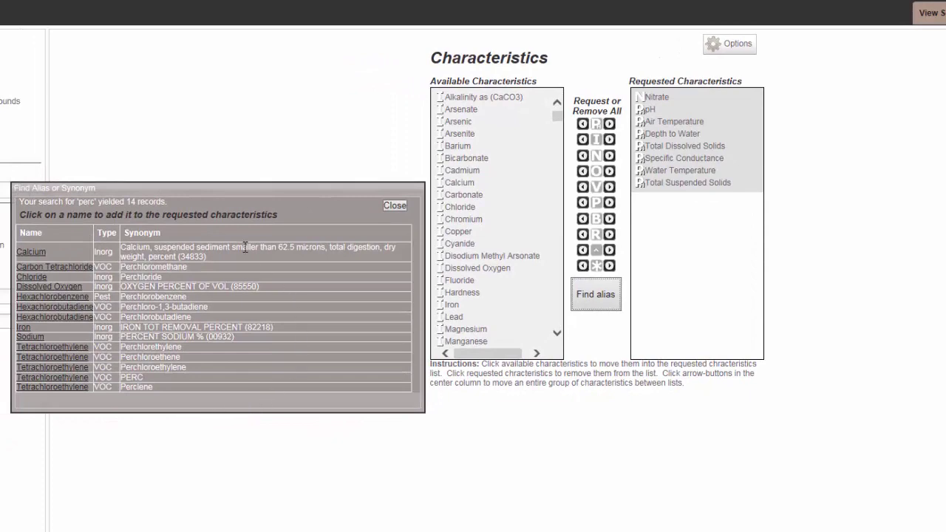
left_click(395, 205)
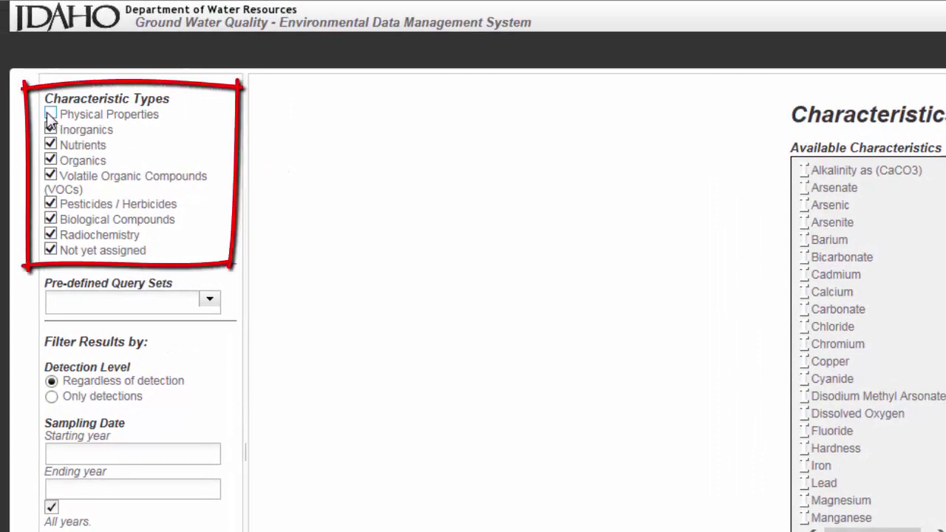
- Load the Heavy Metals query set, then remove Nutrients and Inorganics, leaving Nitrogen, Inorganic
left_click(50, 115)
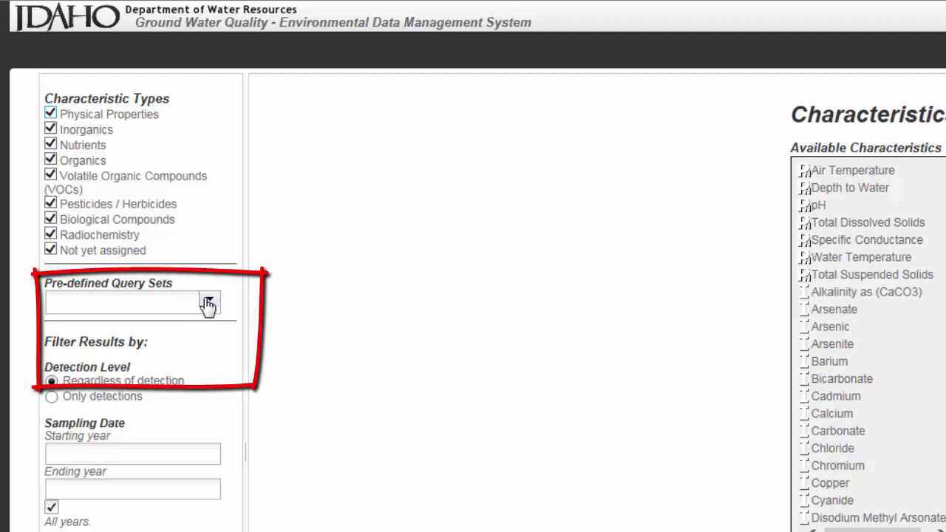
left_click(208, 303)
left_click(126, 370)
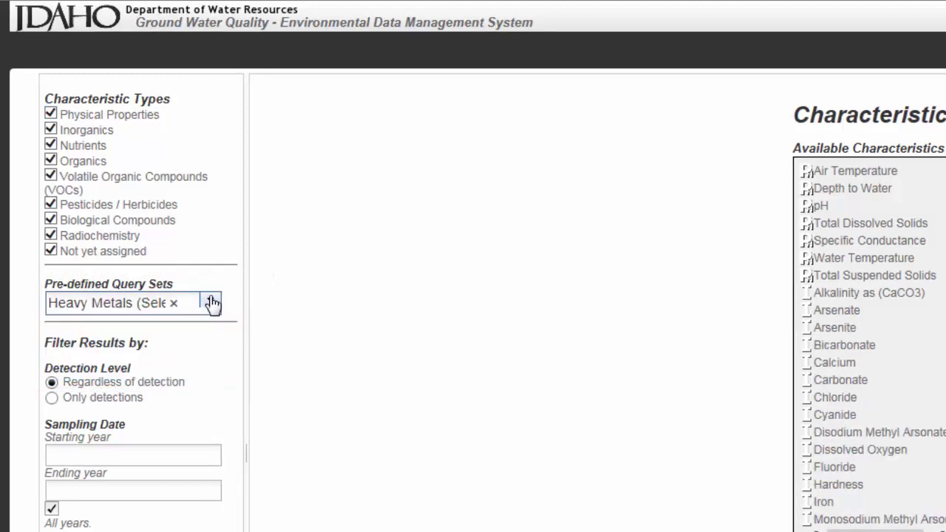
left_click(210, 301)
left_click(195, 372)
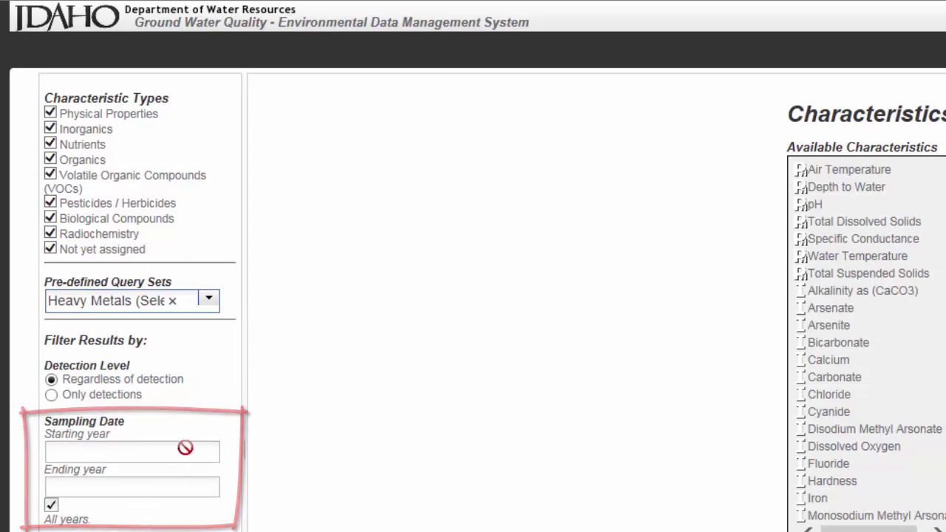
left_click(859, 217)
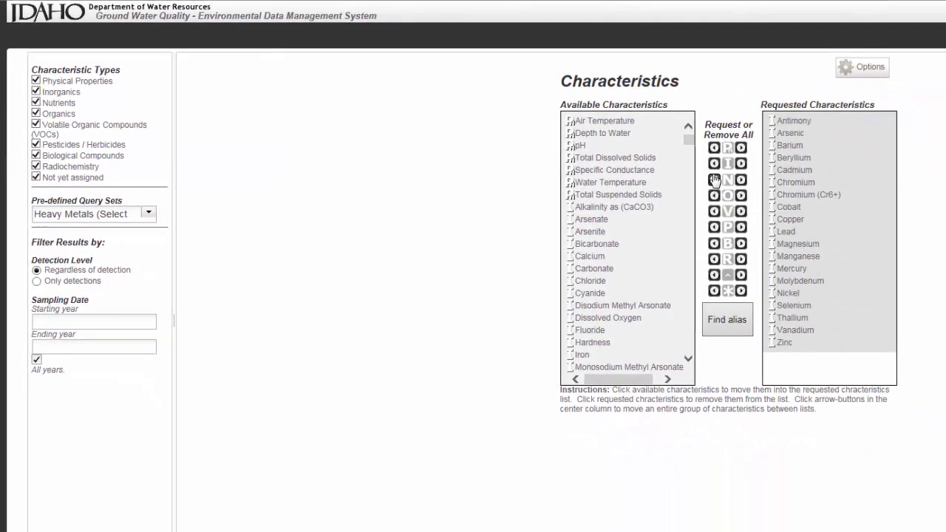
left_click(714, 166)
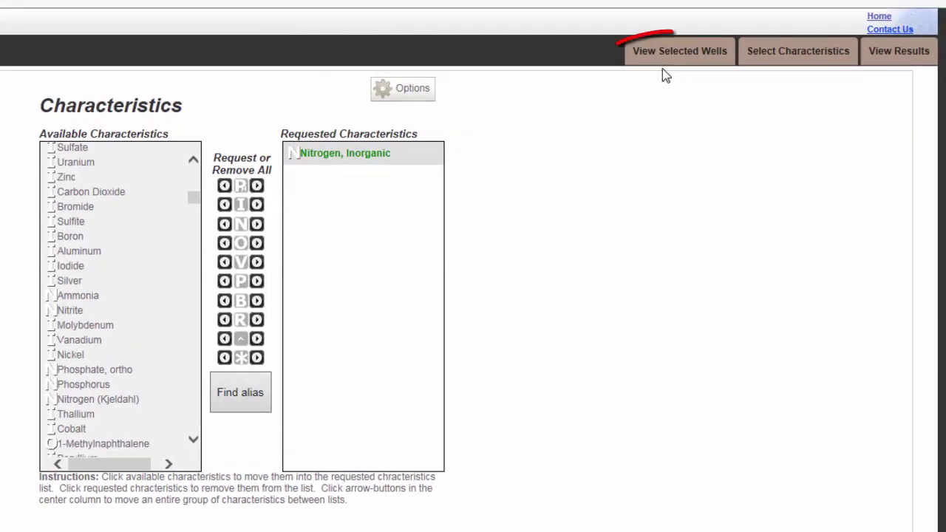
- Show the Selected Wells table listing the 18 chosen wells with IDs, depths and coordinates
left_click(671, 57)
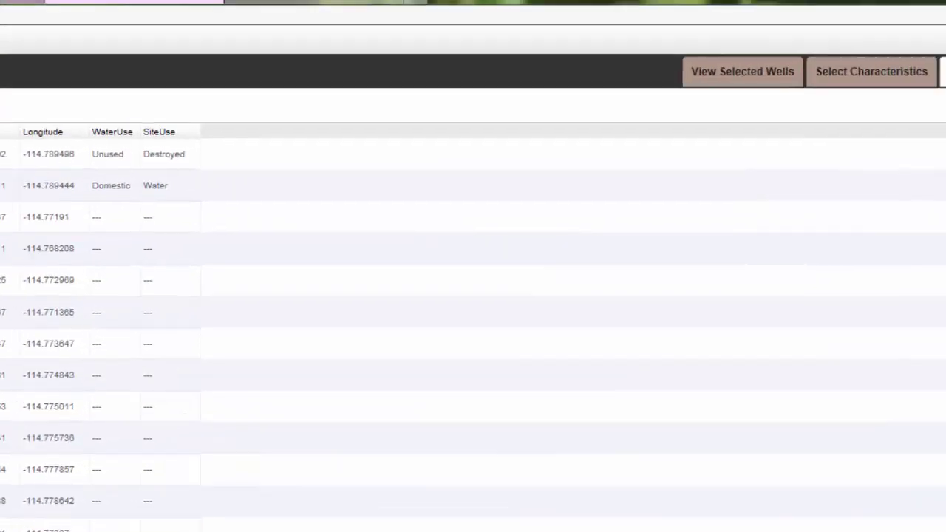
- Table the 43 Nitrate results for the 18 wells and plot them in the Time Series Plotter
left_click(883, 97)
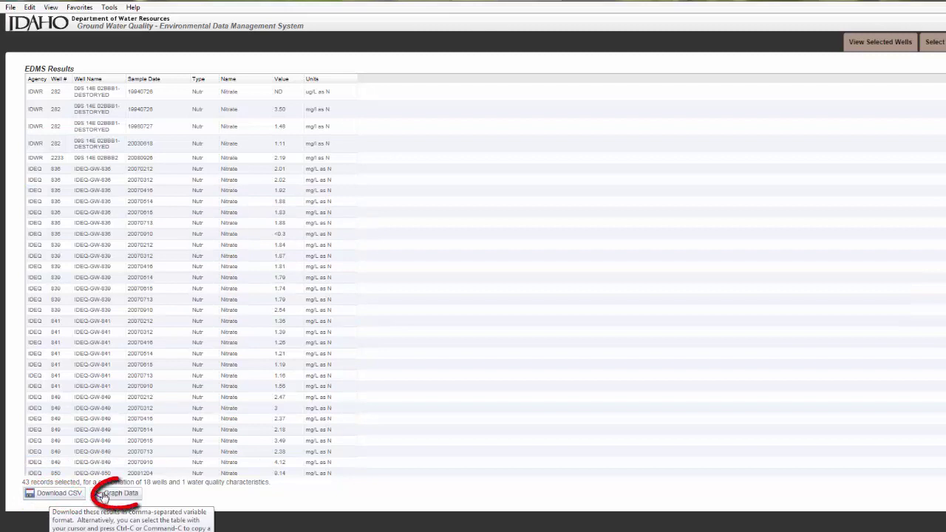
left_click(122, 496)
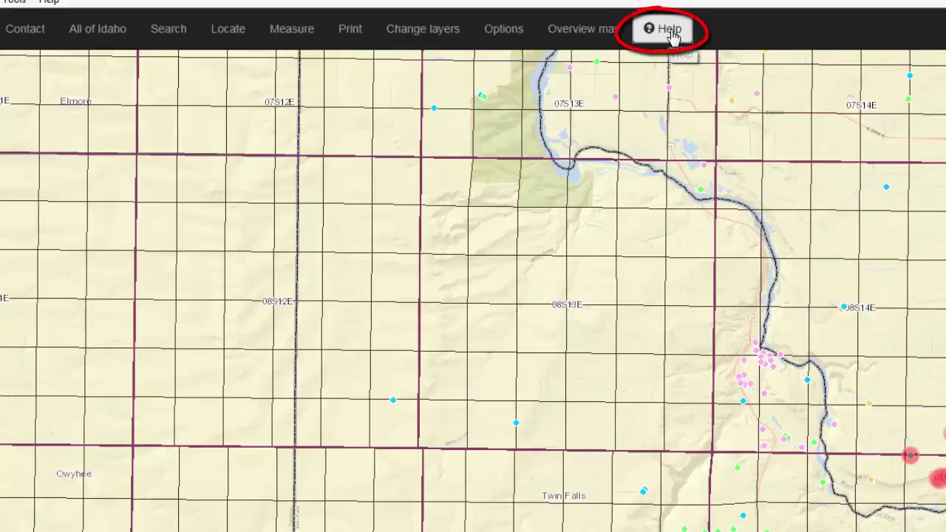
- Bring up the map's Help window offering Quick notes, Using your GPS and the Full manual
left_click(670, 33)
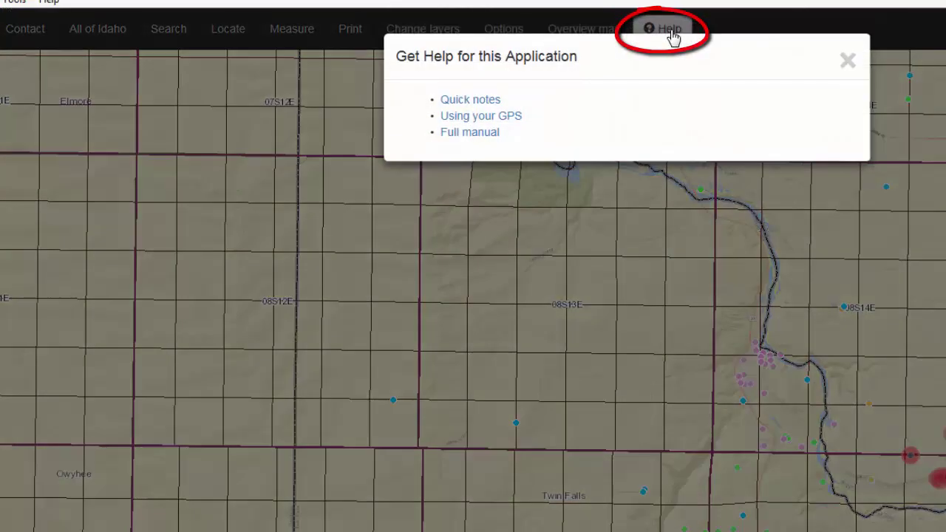